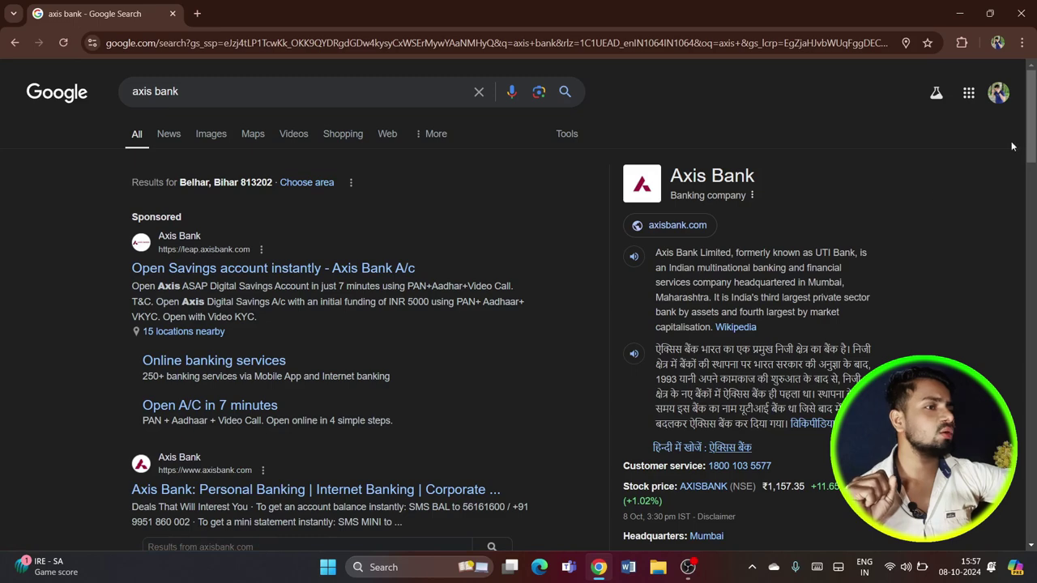
Open Axis Bank's personal internet banking login page from the search results and allow location access for this visit.
{"action": "scroll", "coordinate": [1021, 162], "scroll_direction": "down", "scroll_amount": 3}
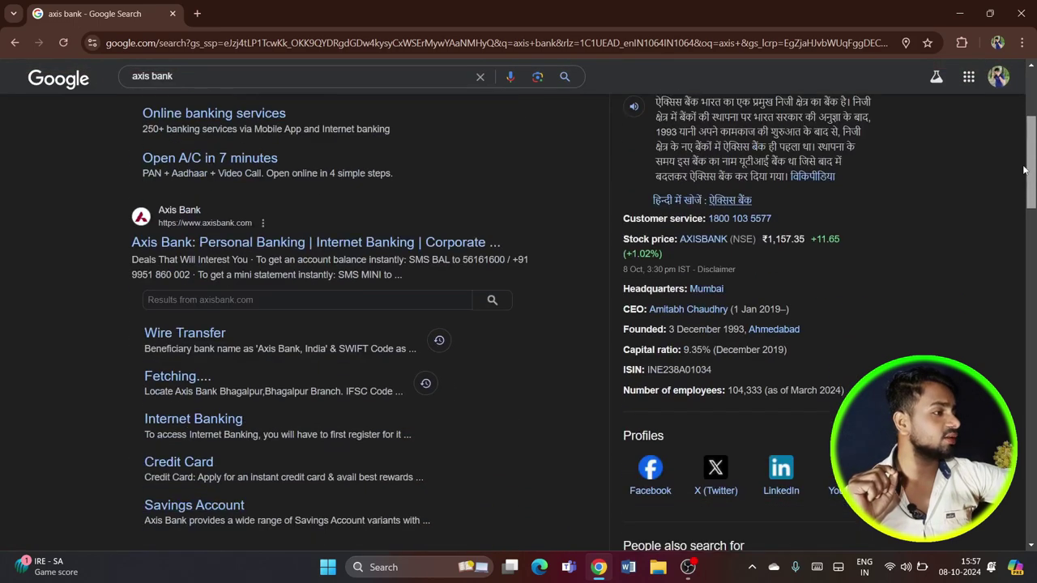
{"action": "left_click", "coordinate": [209, 422]}
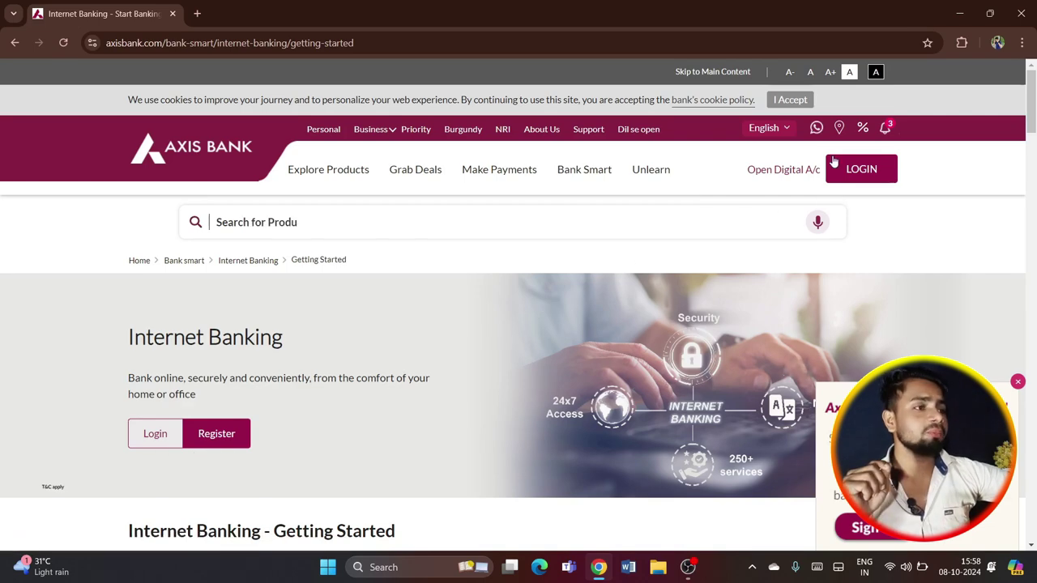
{"action": "mouse_move", "coordinate": [843, 176]}
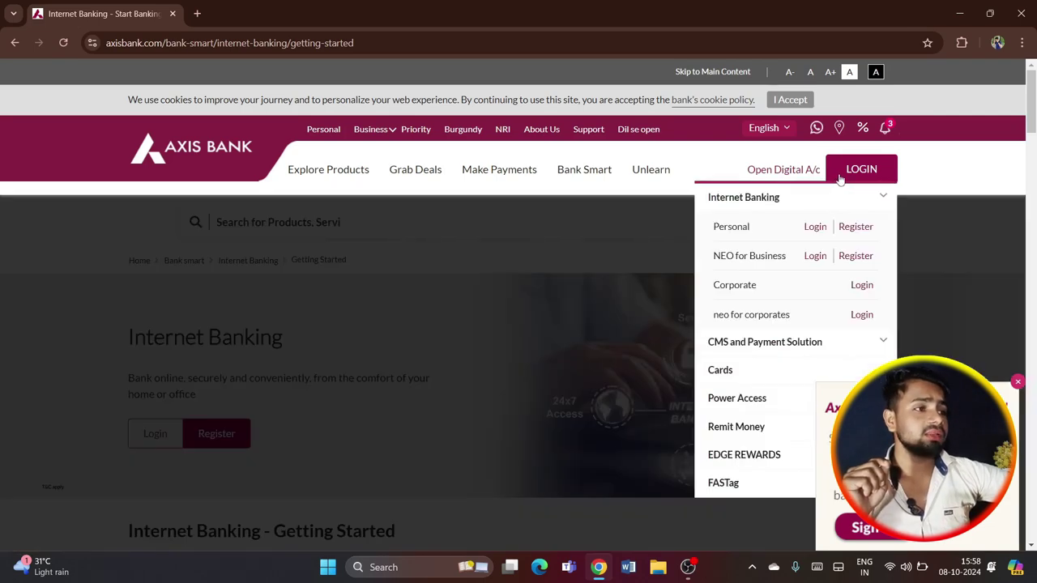
{"action": "left_click", "coordinate": [815, 229]}
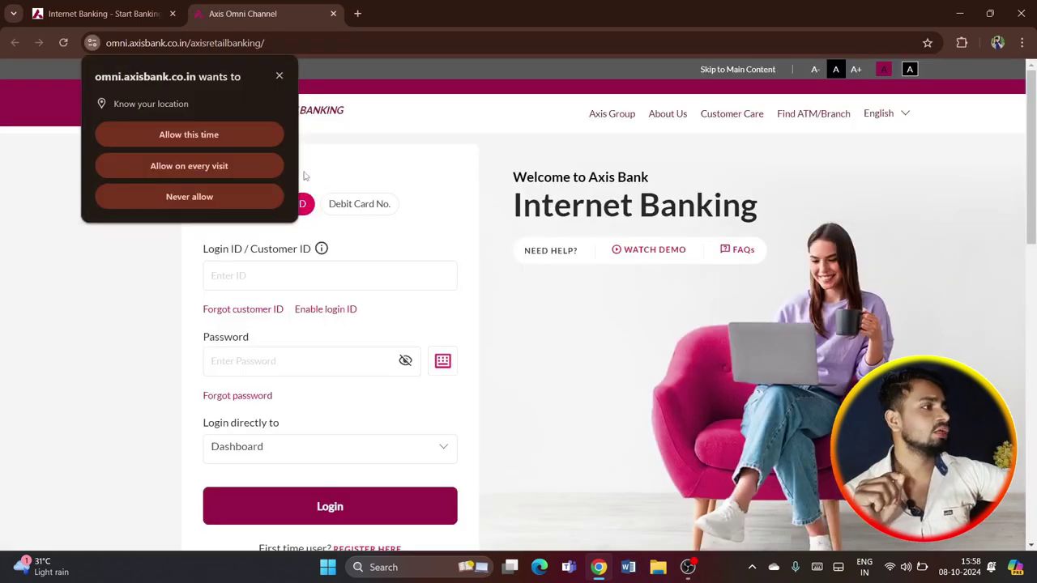
{"action": "left_click", "coordinate": [228, 136]}
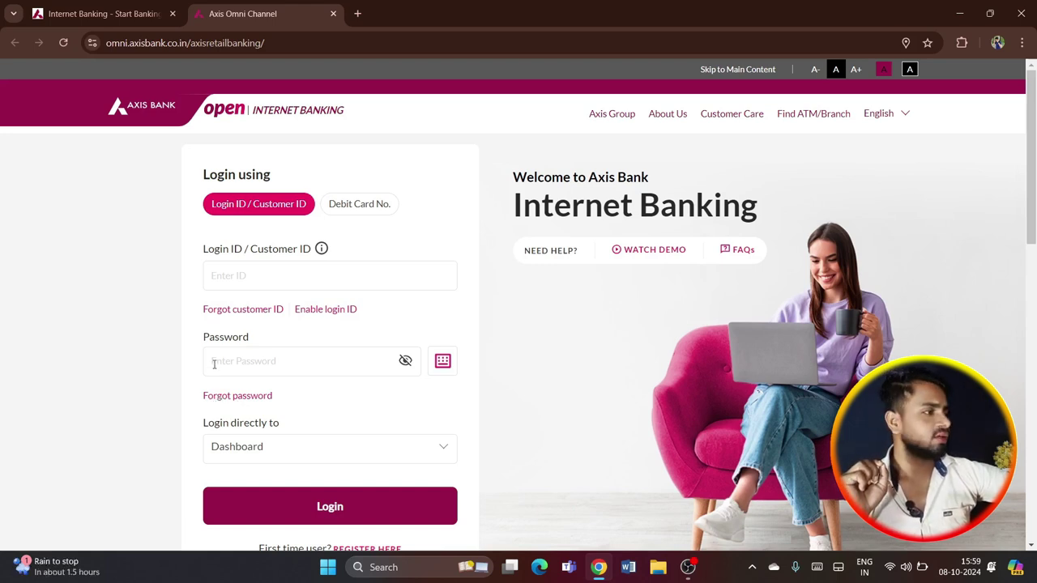
Request the forgotten customer ID using country code 91, the registered mobile number and the PAN number.
{"action": "left_click", "coordinate": [252, 315]}
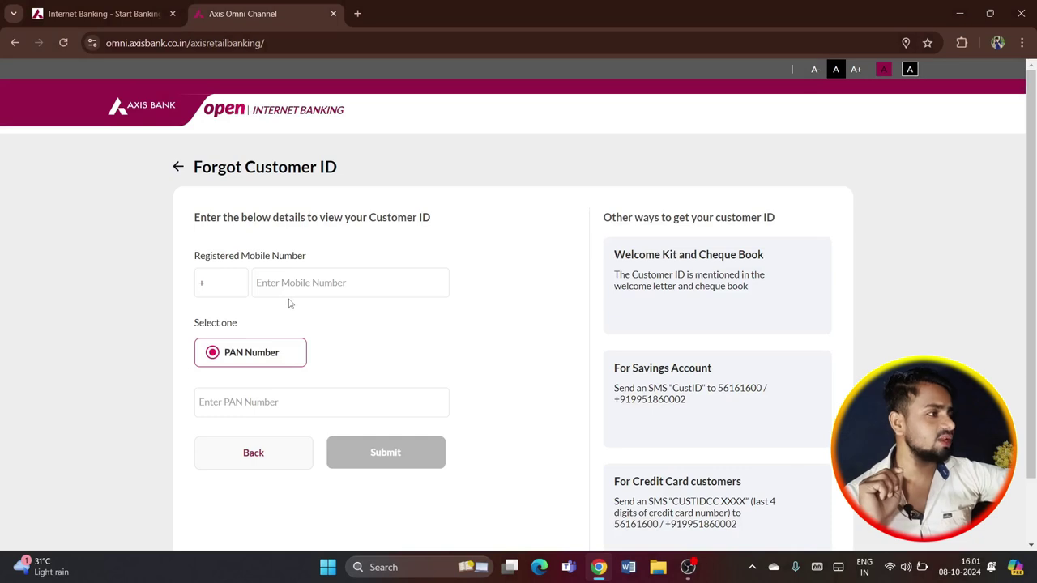
{"action": "left_click", "coordinate": [223, 287]}
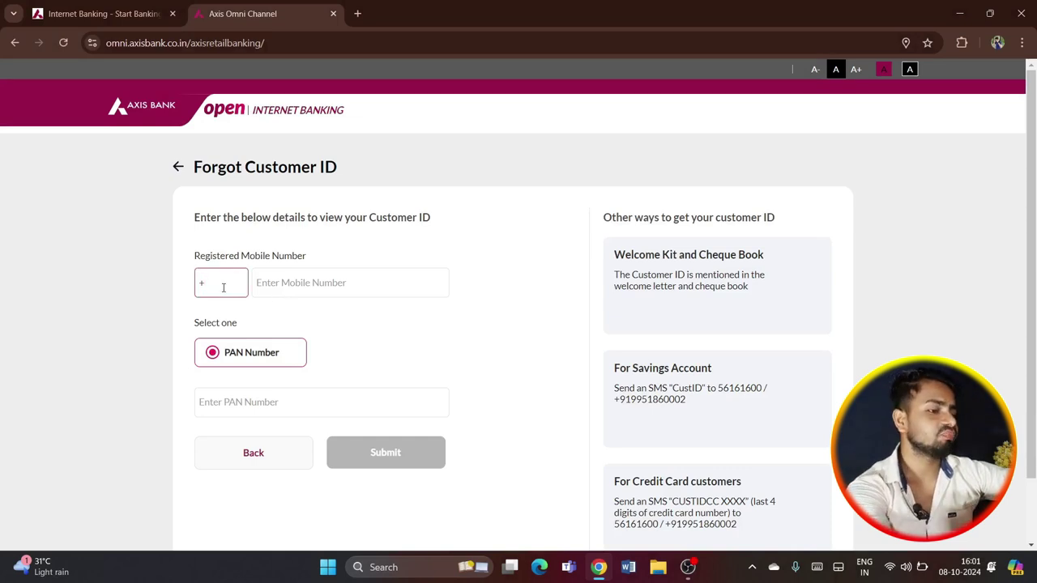
{"action": "type", "text": "91"}
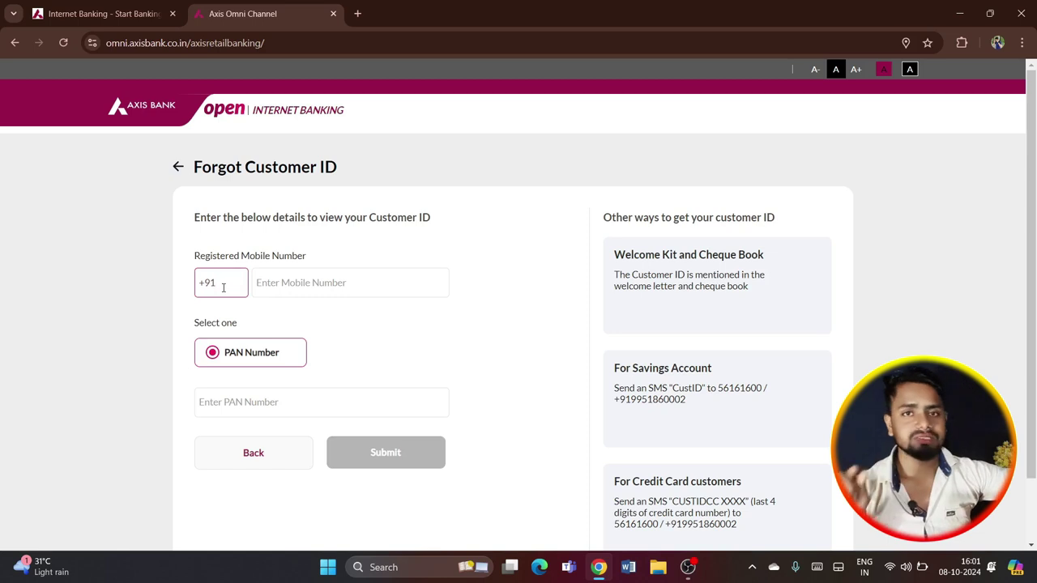
{"action": "left_click", "coordinate": [272, 287]}
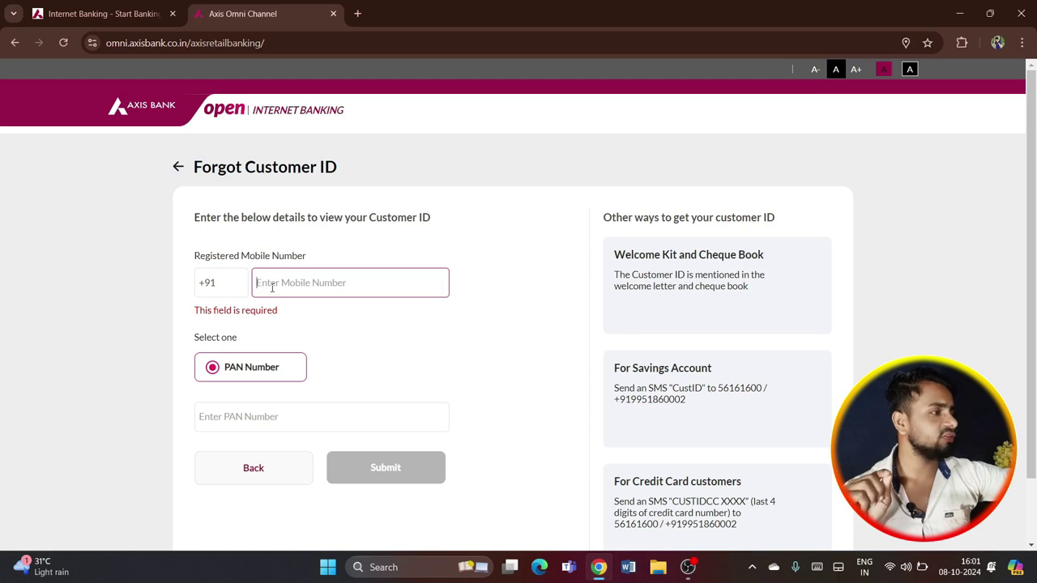
{"action": "left_click", "coordinate": [282, 417]}
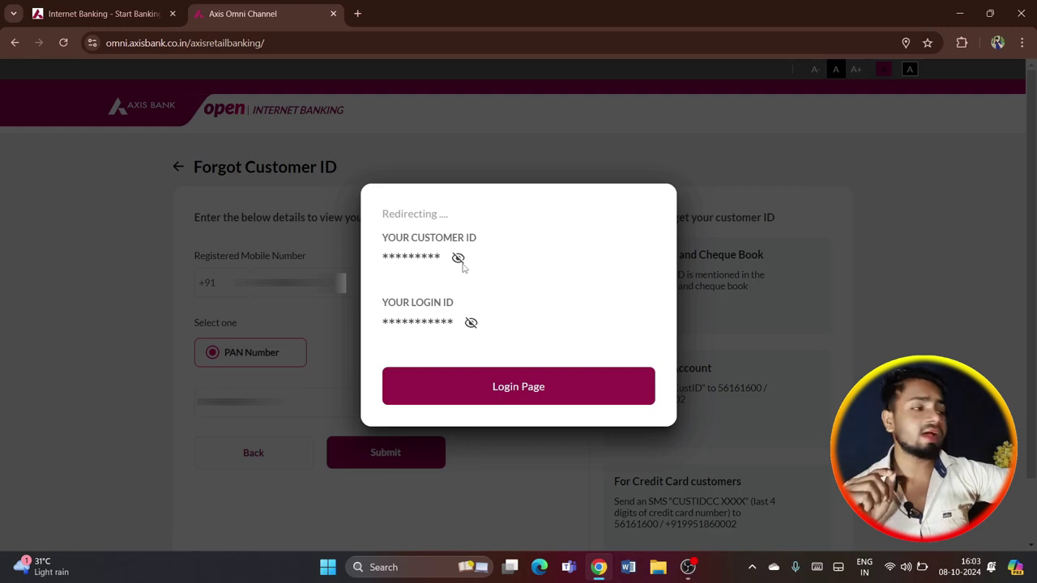
Reveal the recovered customer ID and the login ID, hiding each again after reading it.
{"action": "left_click", "coordinate": [458, 258]}
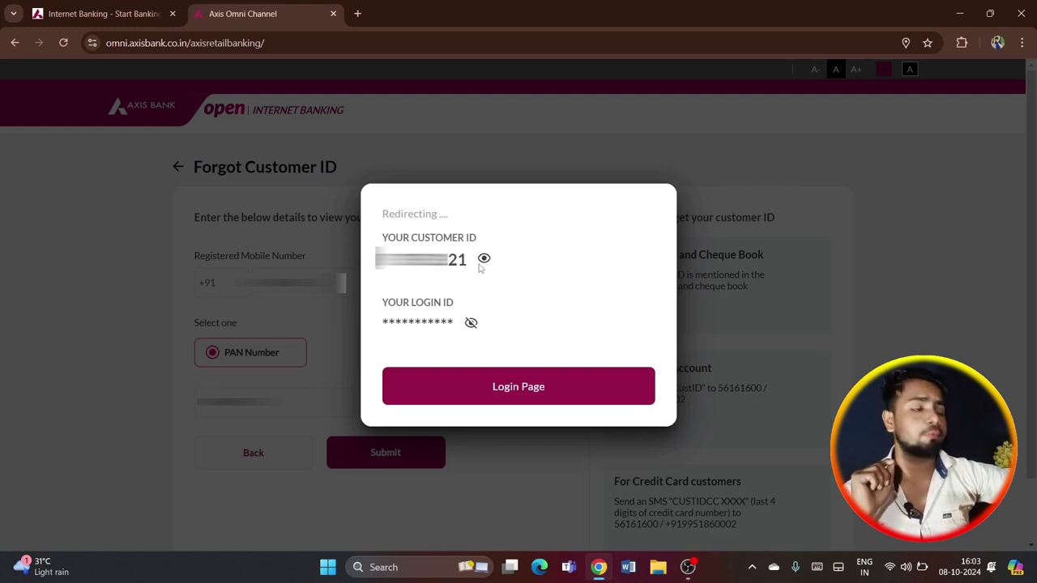
{"action": "left_click", "coordinate": [471, 323]}
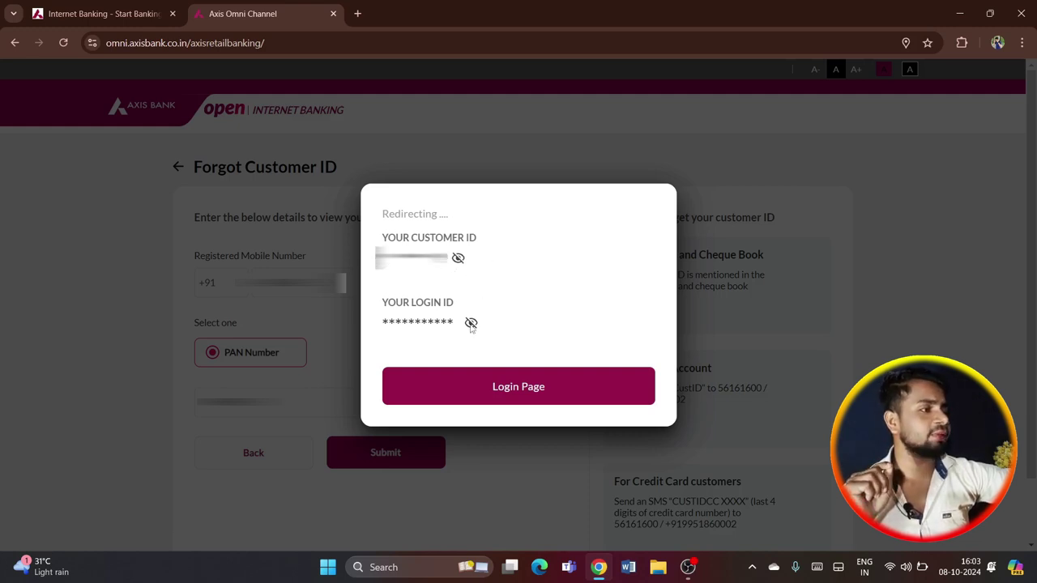
{"action": "left_click", "coordinate": [471, 324]}
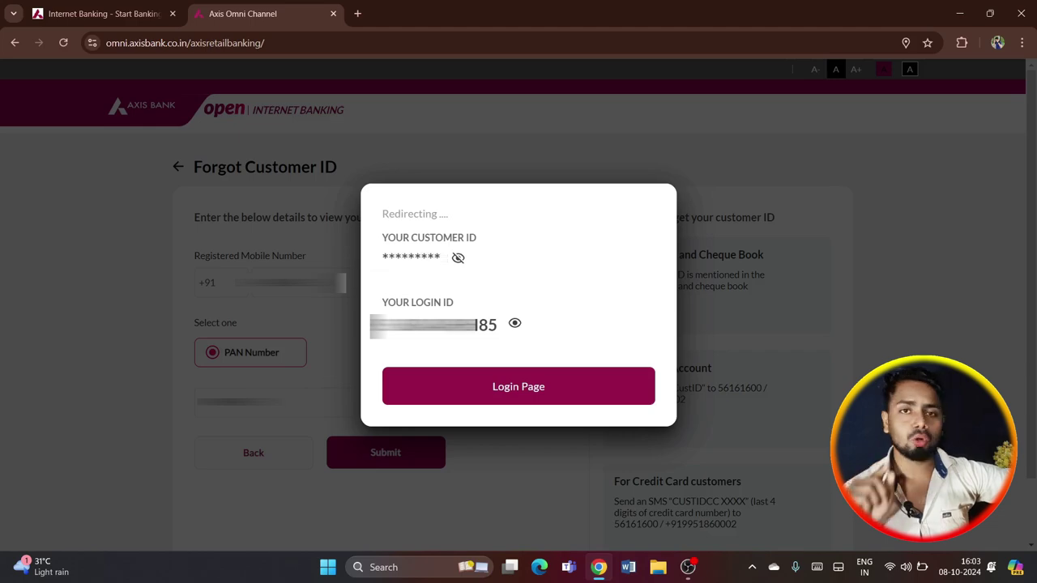
{"action": "left_click", "coordinate": [515, 323]}
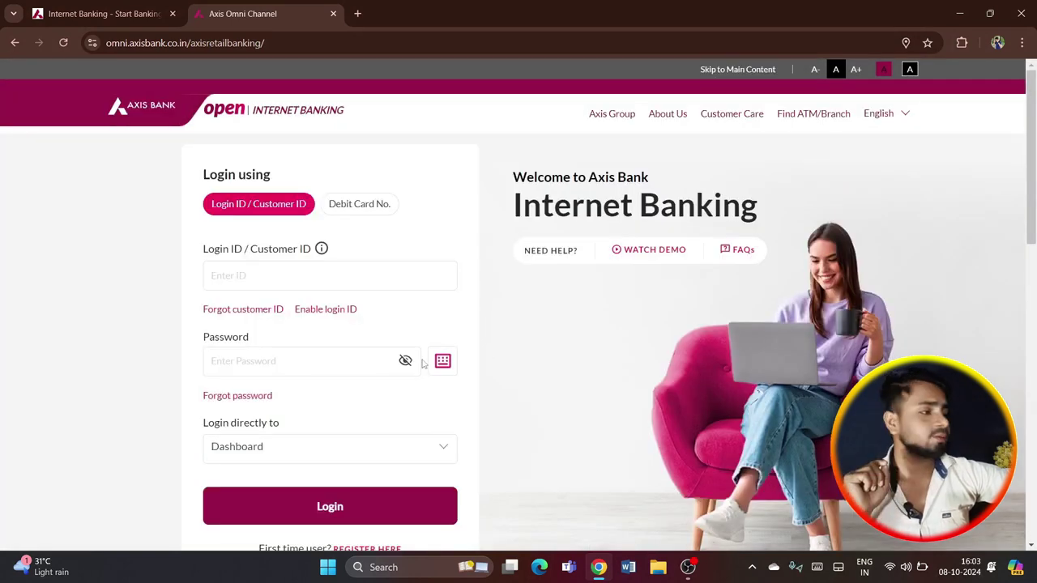
Start the forgotten password reset with the customer ID and choose Mobile + Email OTP as the reset method.
{"action": "left_click", "coordinate": [261, 400]}
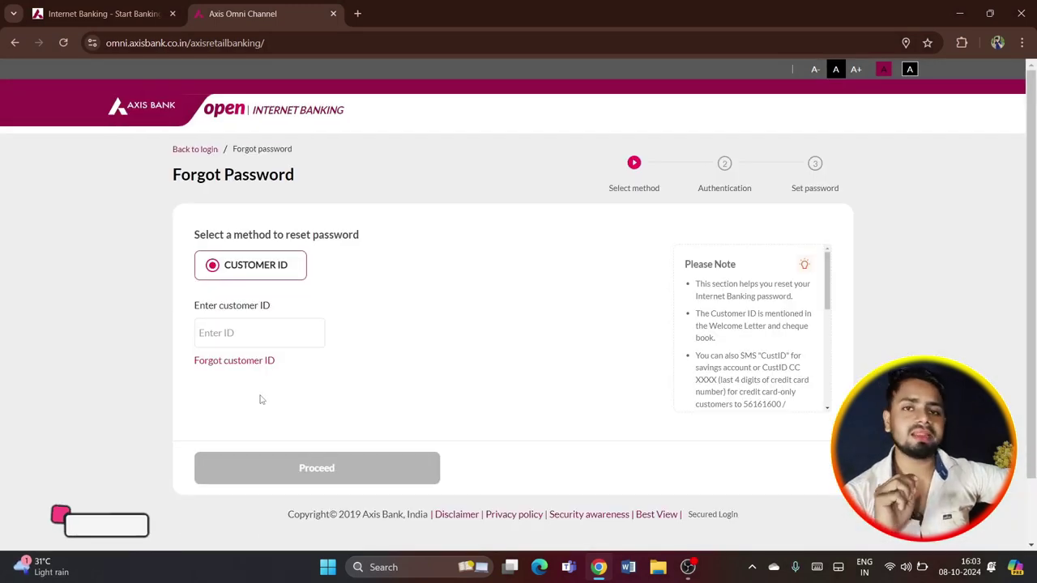
{"action": "left_click", "coordinate": [213, 333]}
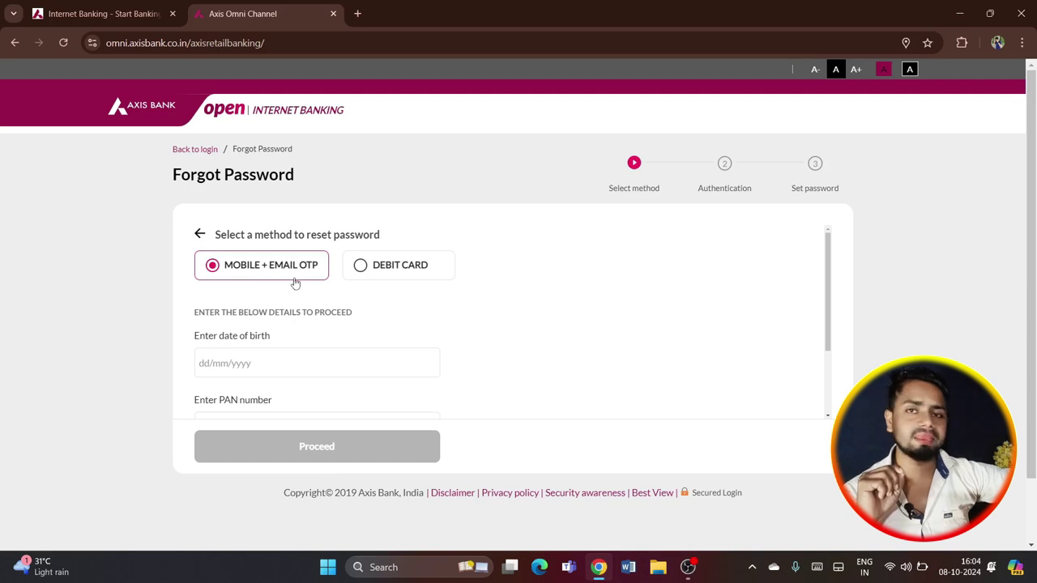
{"action": "left_click", "coordinate": [350, 277]}
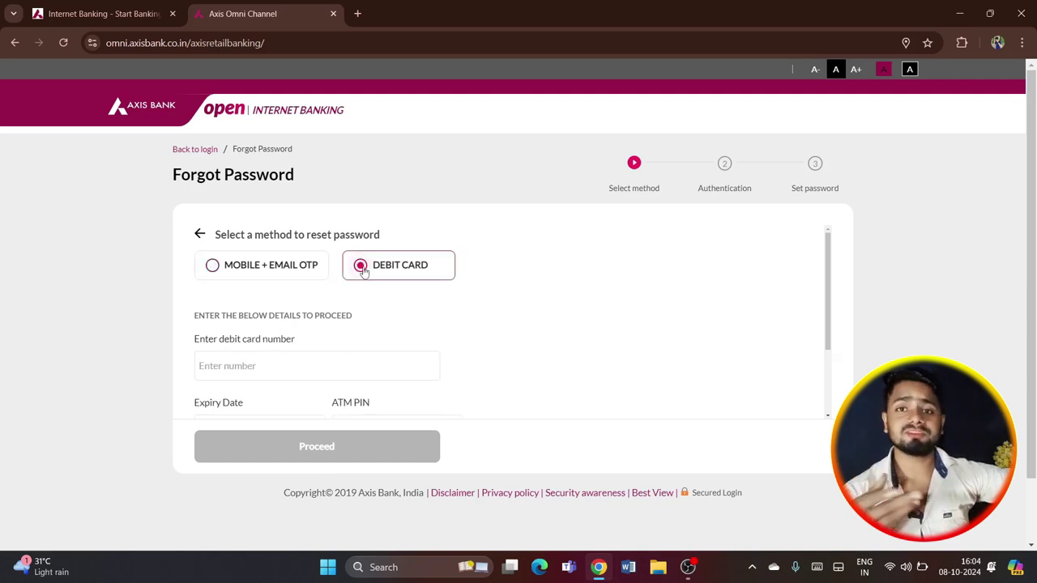
{"action": "left_click", "coordinate": [213, 270]}
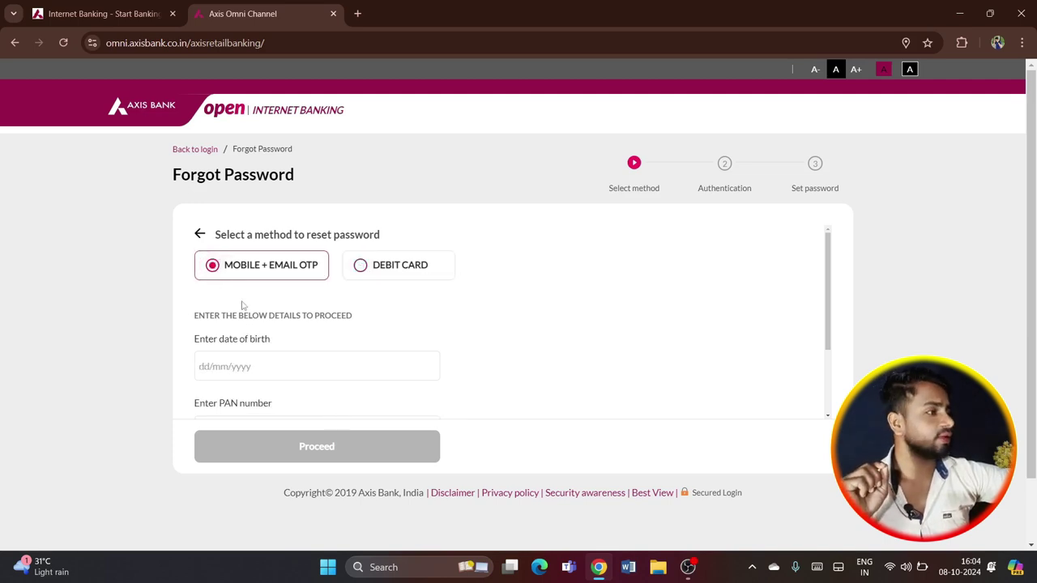
Fill in the account holder's date of birth on the password reset form.
{"action": "left_click", "coordinate": [270, 368]}
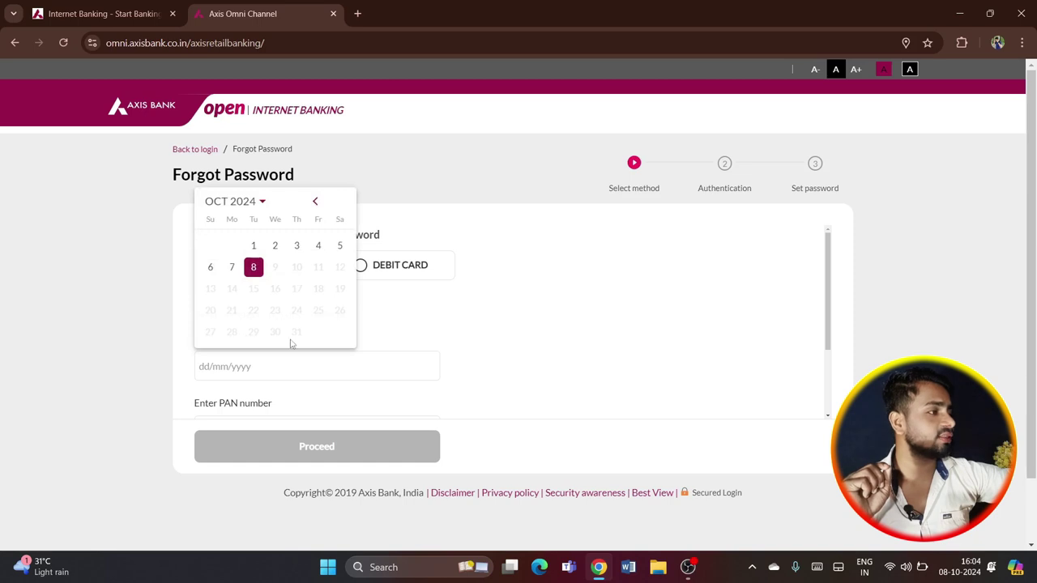
{"action": "left_click", "coordinate": [258, 203]}
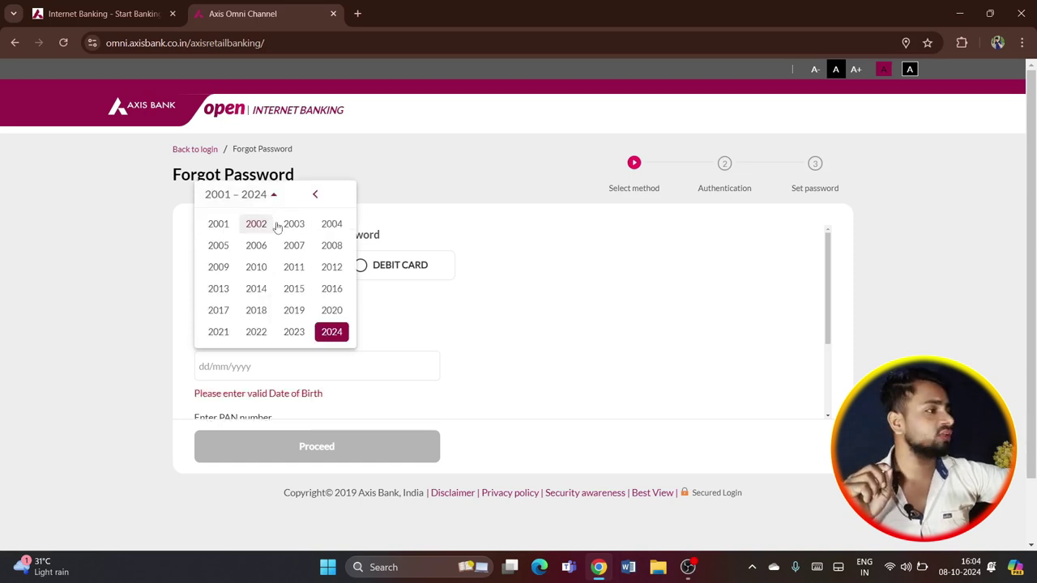
{"action": "left_click", "coordinate": [250, 230]}
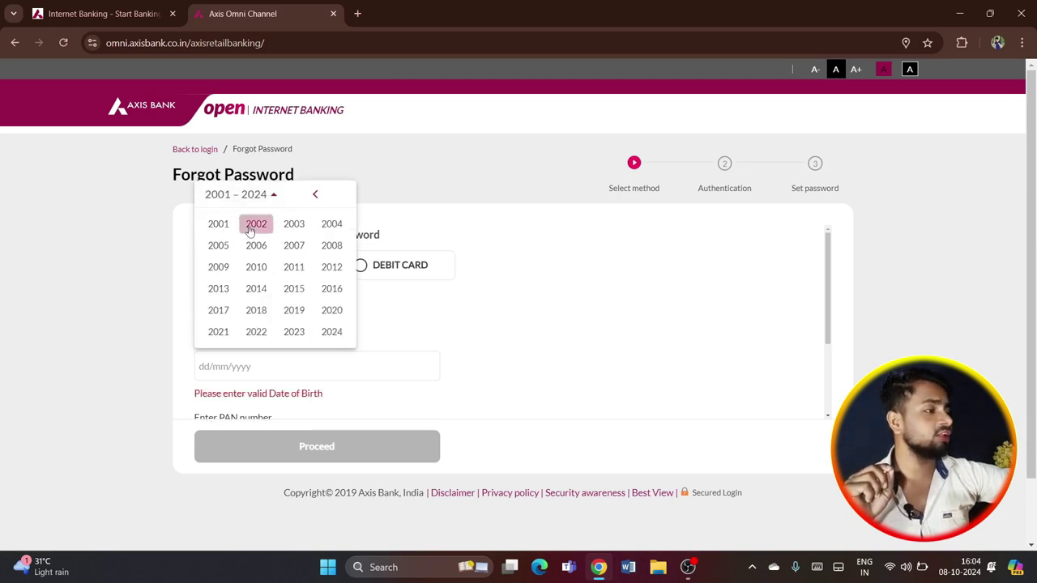
{"action": "left_click", "coordinate": [256, 291]}
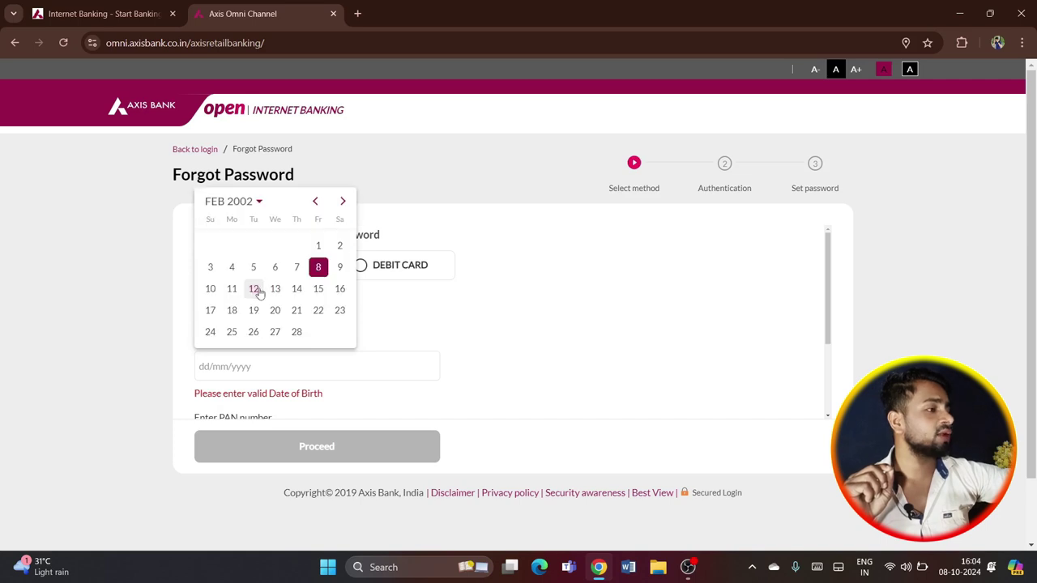
{"action": "left_click", "coordinate": [341, 246]}
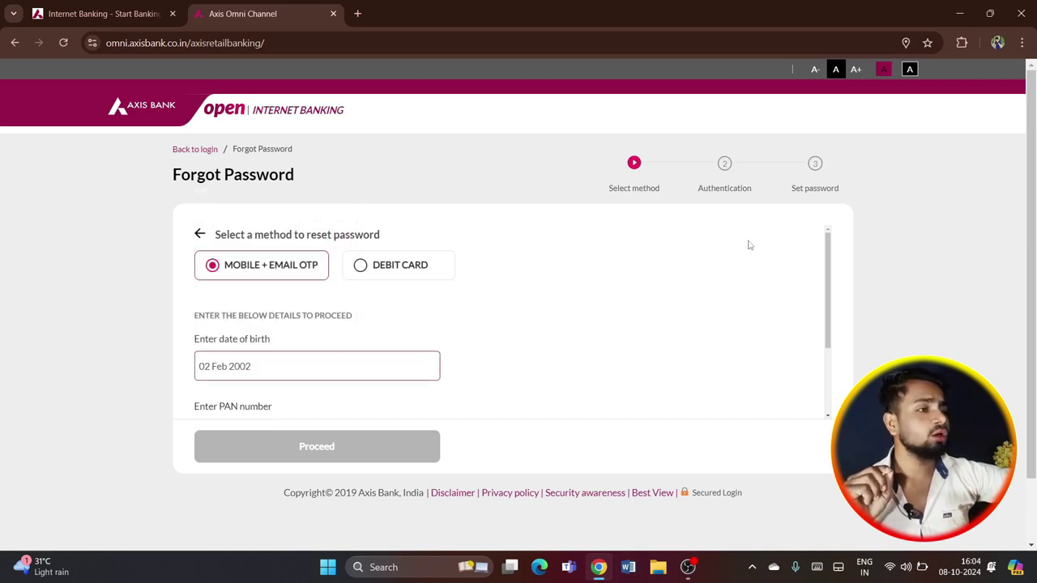
Enter the PAN number, accept the terms and conditions, and approve sending OTPs to the registered mobile and email.
{"action": "left_click_drag", "start_coordinate": [828, 253], "coordinate": [827, 322]}
{"action": "left_click", "coordinate": [423, 331]}
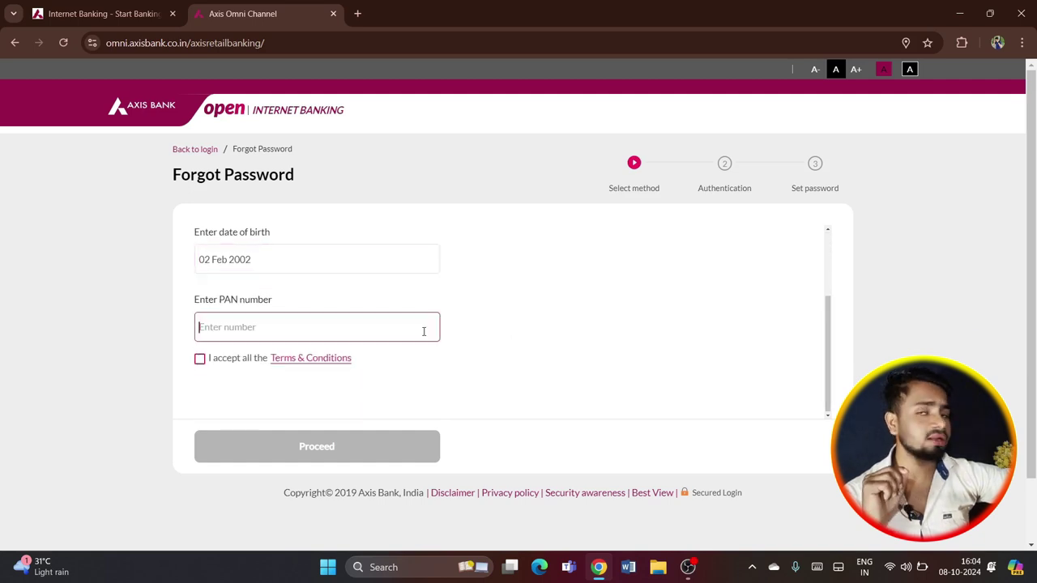
{"action": "left_click", "coordinate": [200, 361]}
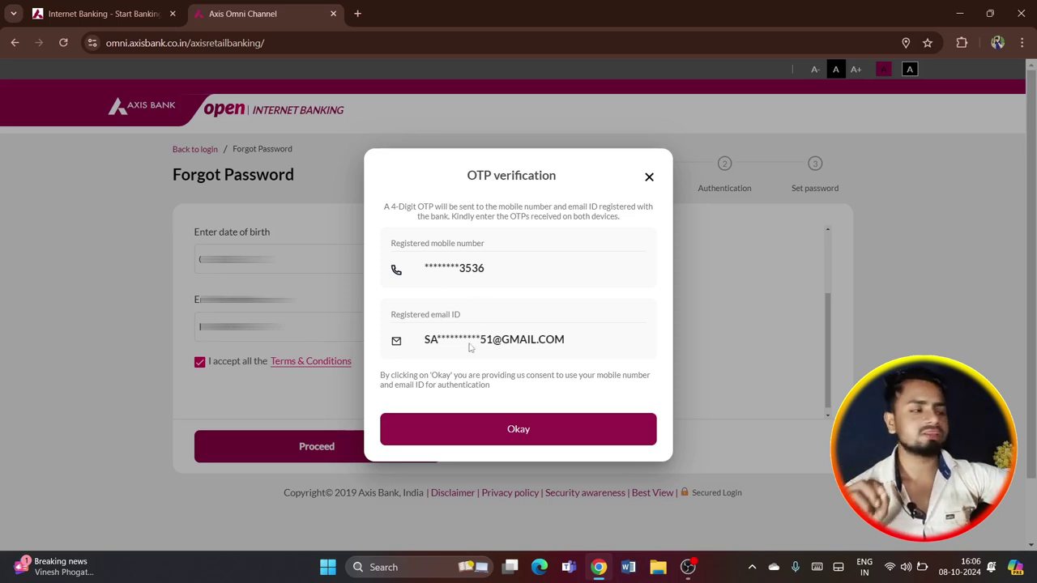
{"action": "left_click", "coordinate": [518, 430]}
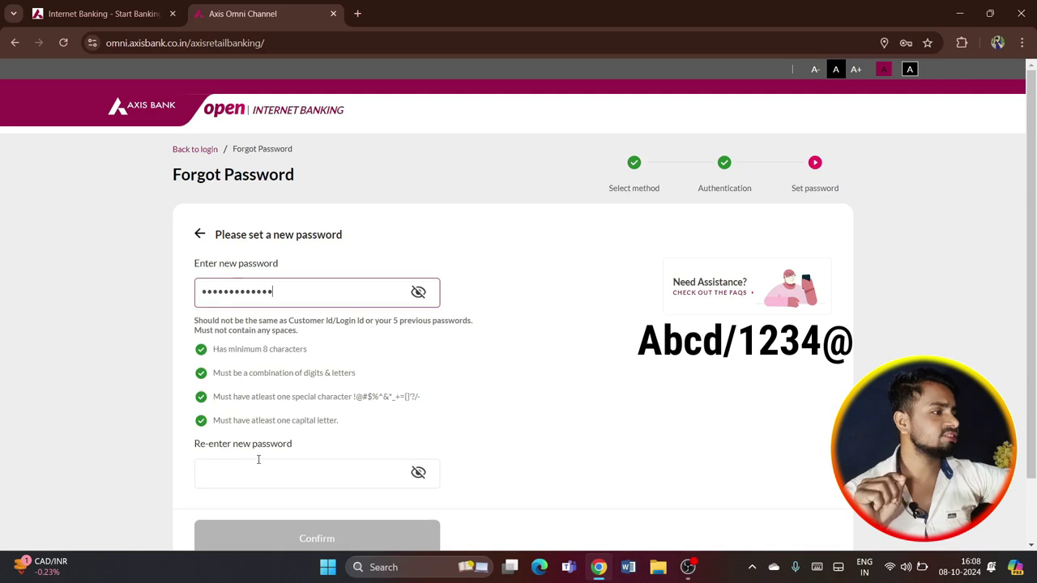
Re-enter the new account password and confirm the password reset.
{"action": "left_click", "coordinate": [259, 461]}
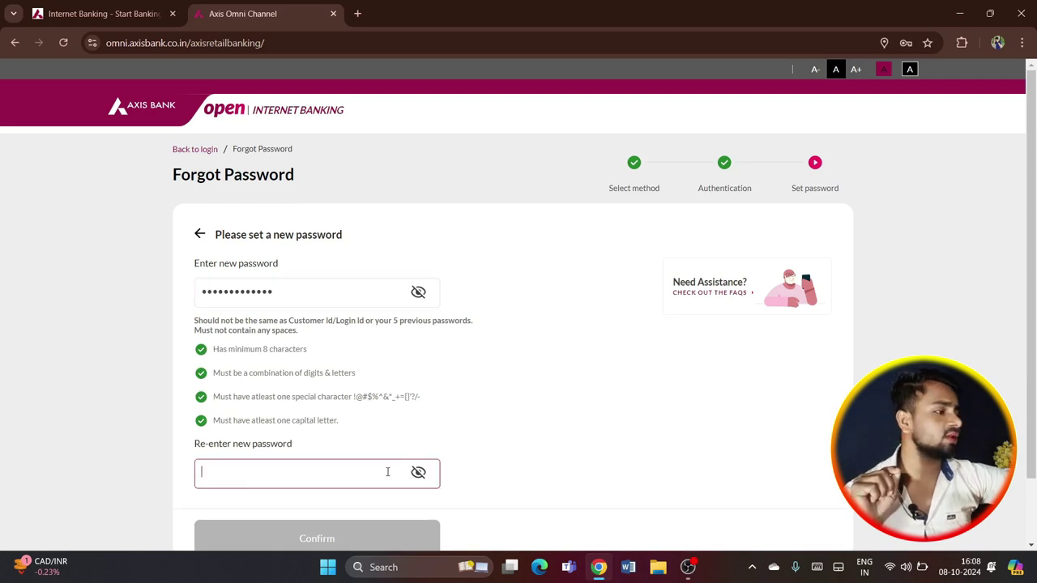
{"action": "key", "text": "ctrl+v"}
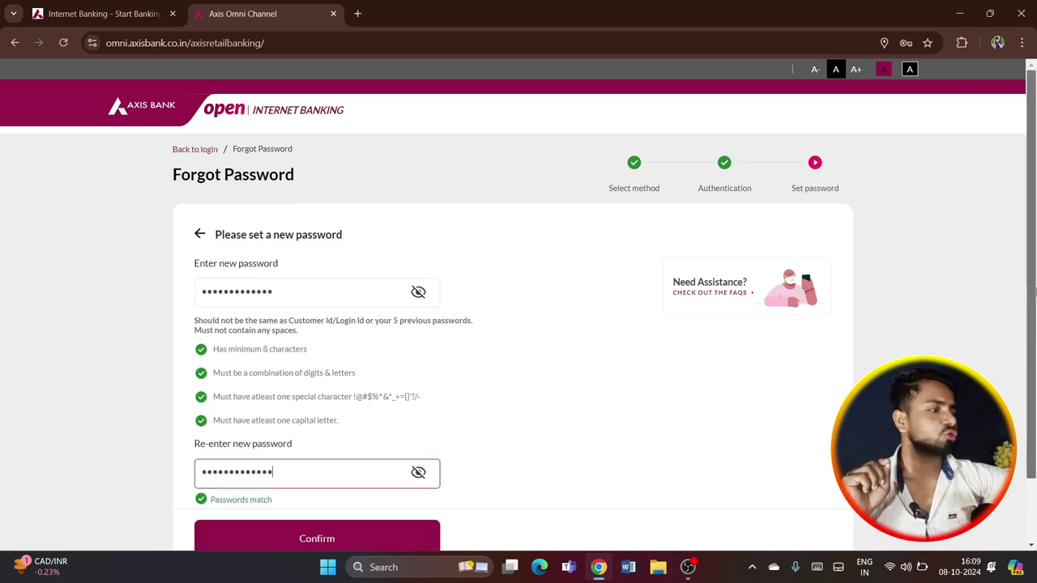
{"action": "scroll", "coordinate": [945, 320], "scroll_direction": "down", "scroll_amount": 2}
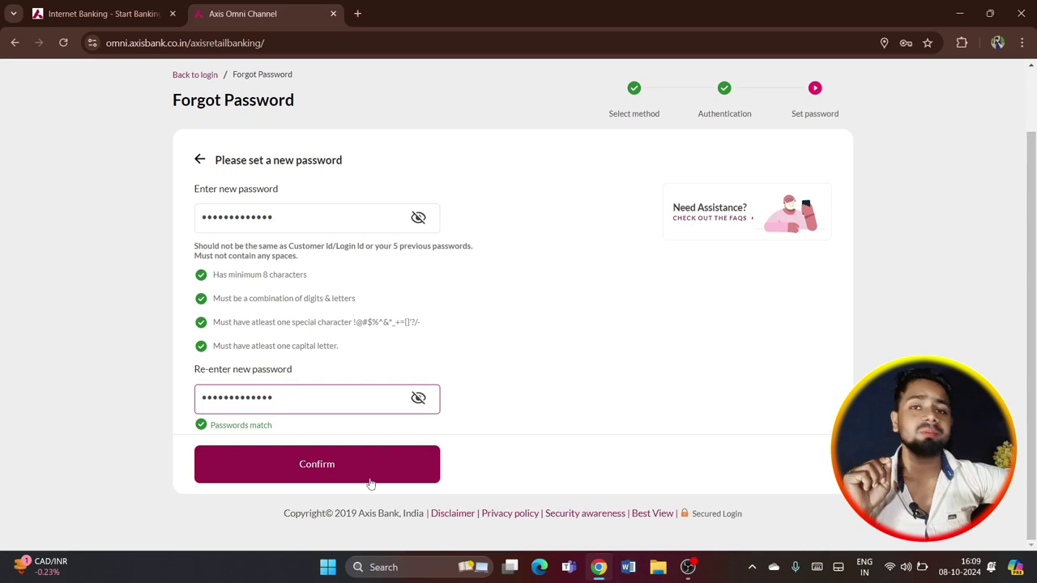
{"action": "left_click", "coordinate": [329, 482]}
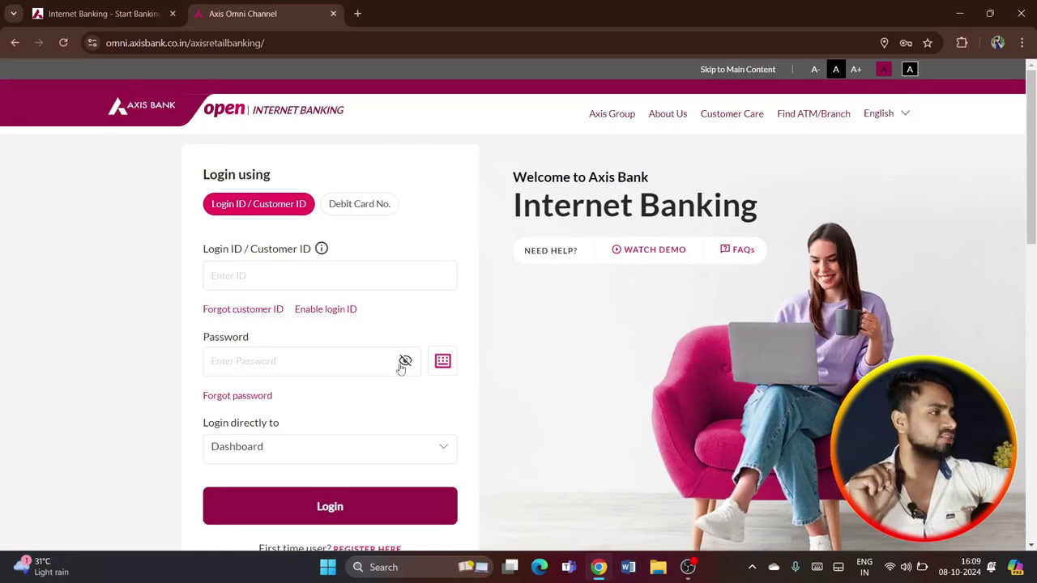
Log in with the login or customer ID and the account password, and accept the terms in the What's New notice.
{"action": "left_click", "coordinate": [231, 277]}
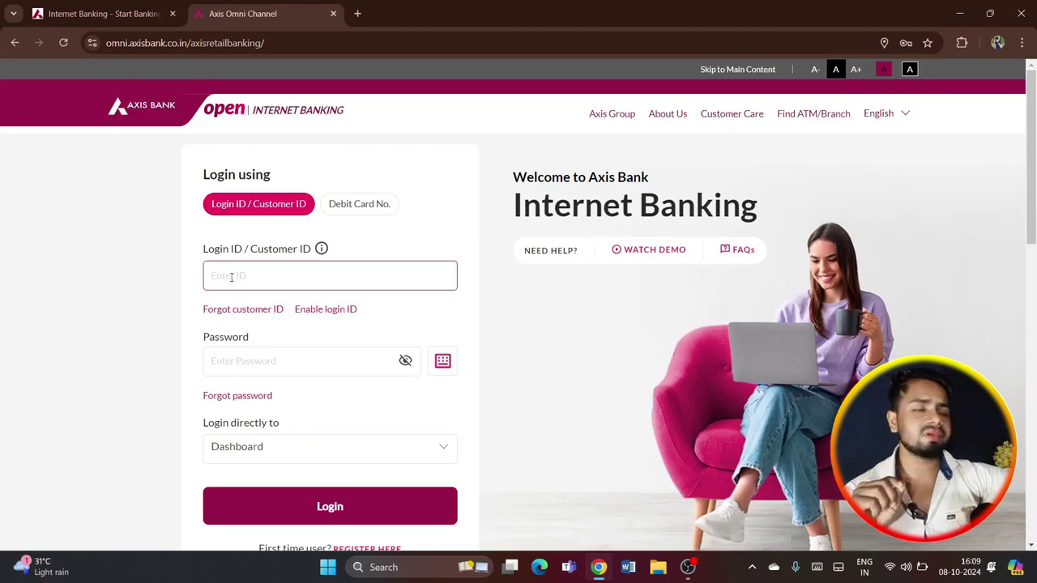
{"action": "left_click", "coordinate": [256, 360]}
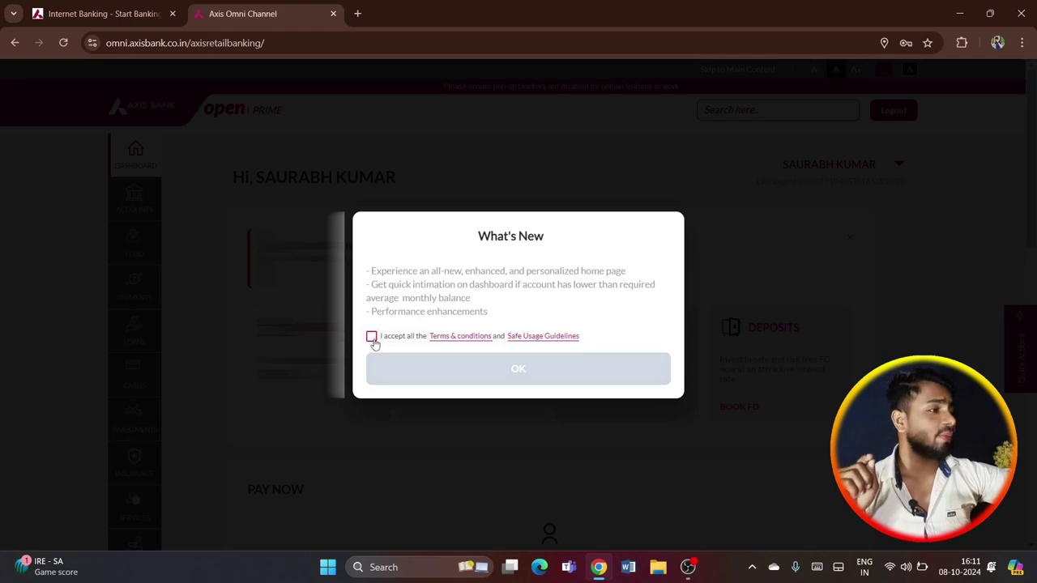
{"action": "left_click", "coordinate": [371, 336]}
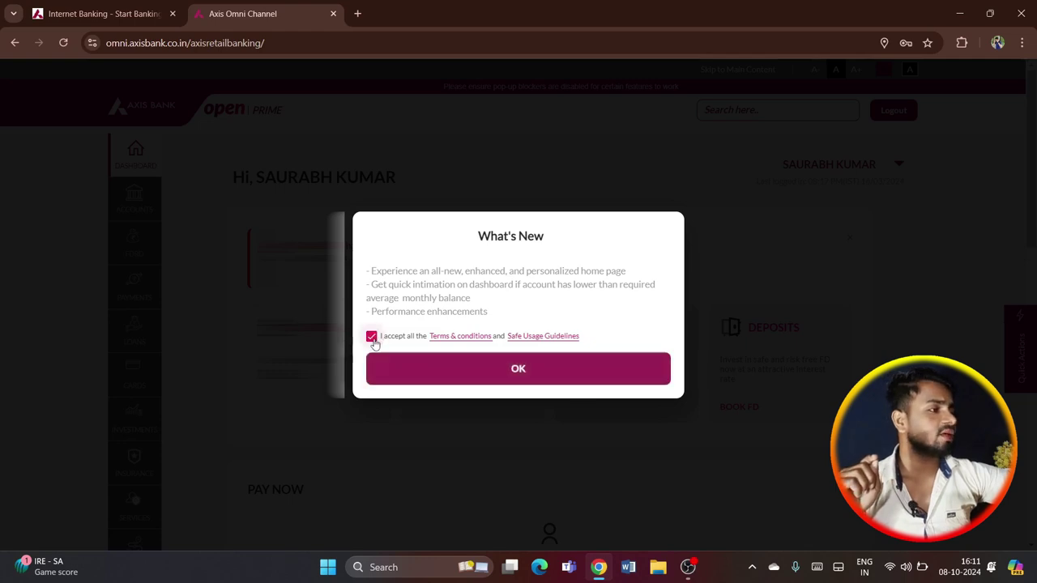
{"action": "left_click", "coordinate": [427, 374]}
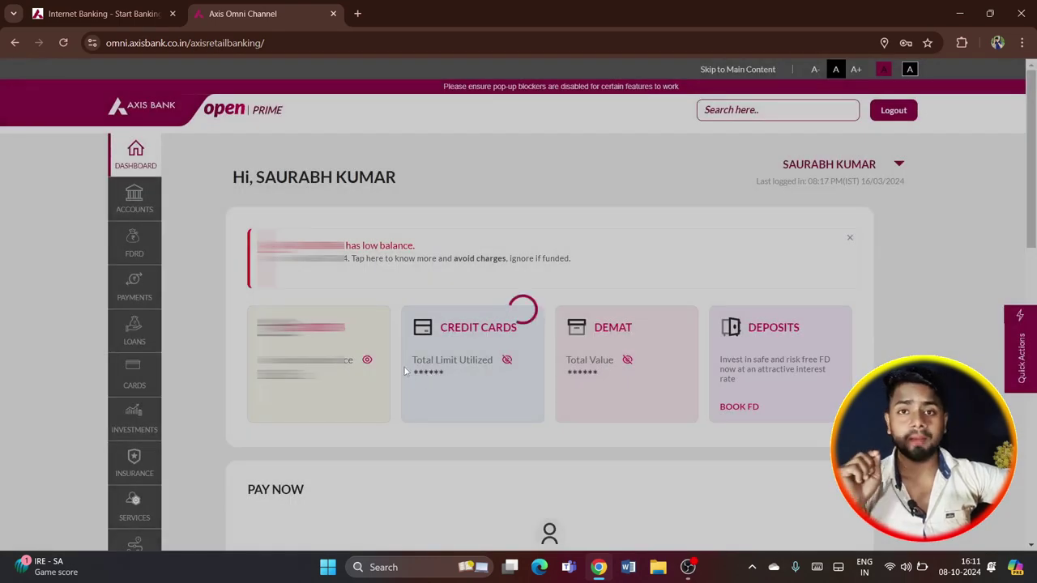